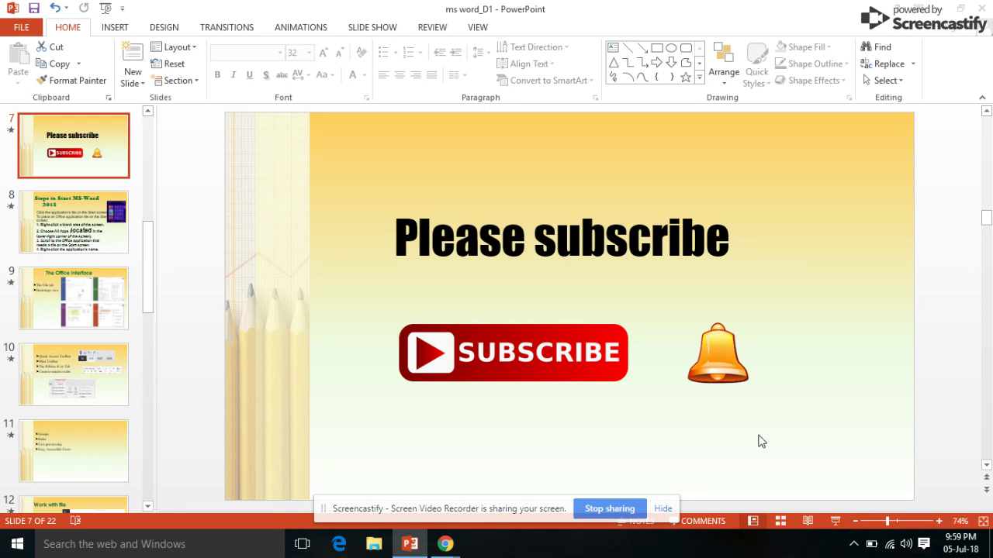
Scroll to slide 8, 'Steps to Start MS-Word 2013', and open the Windows Start menu
scroll(761, 441, down, 1)
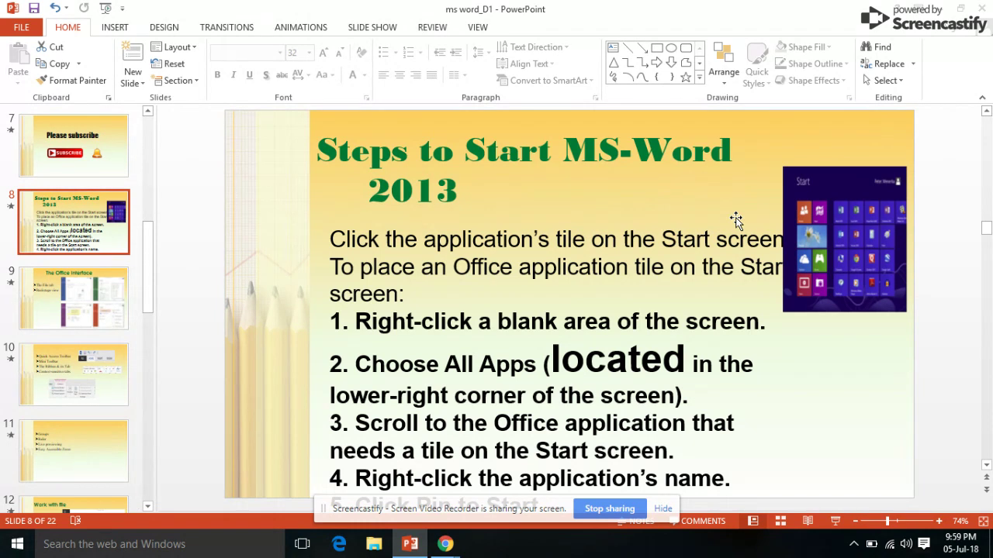
key(super)
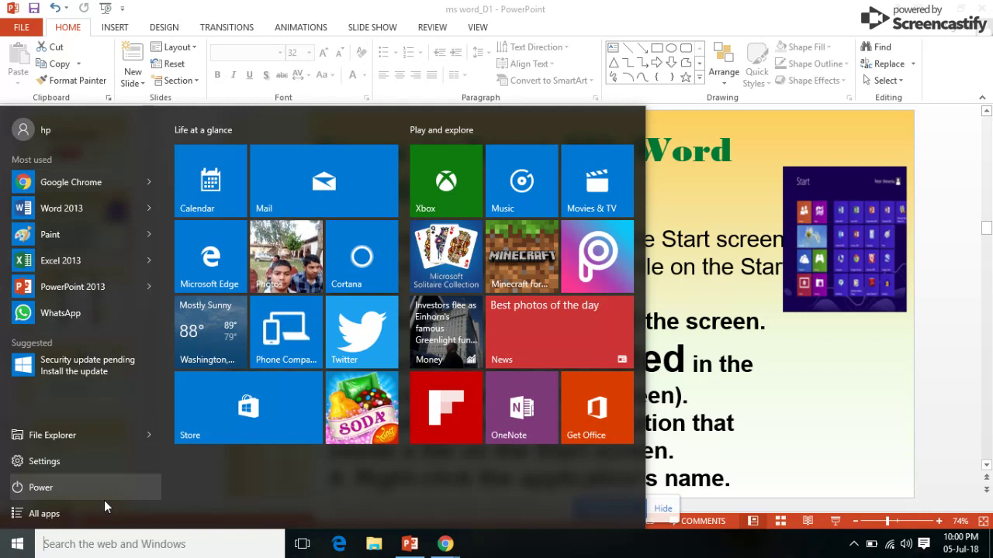
Search the Start menu for 'word' and launch Word 2013
text(wo)
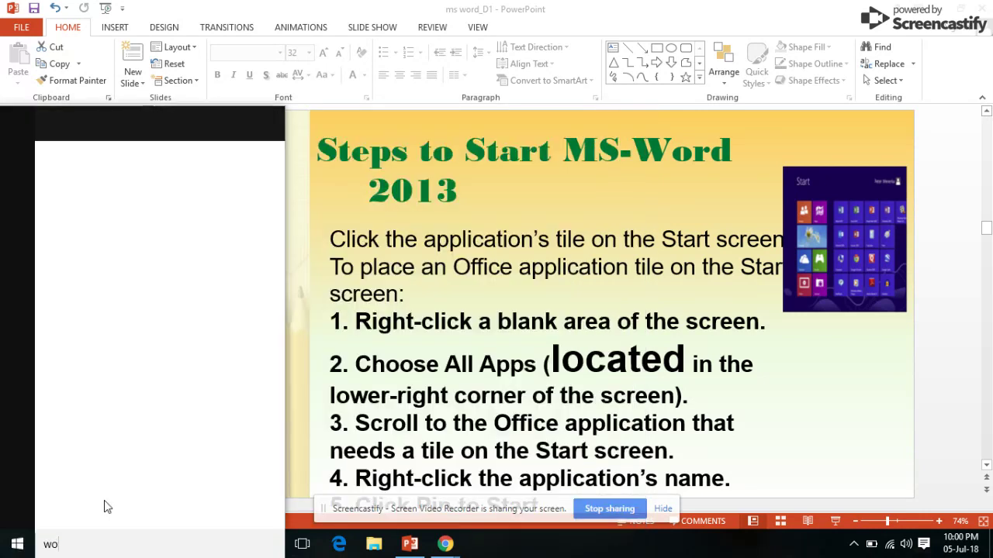
text(rd)
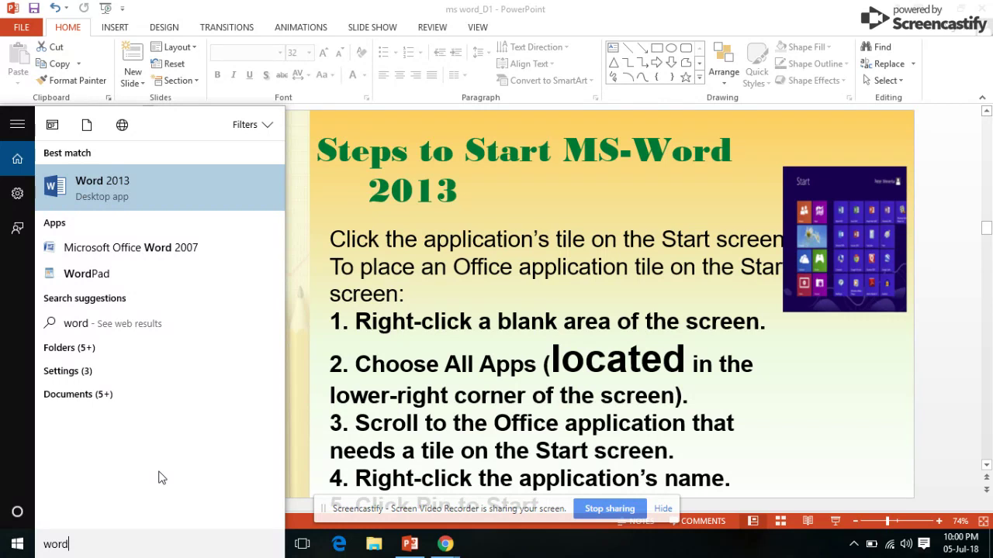
key(Return)
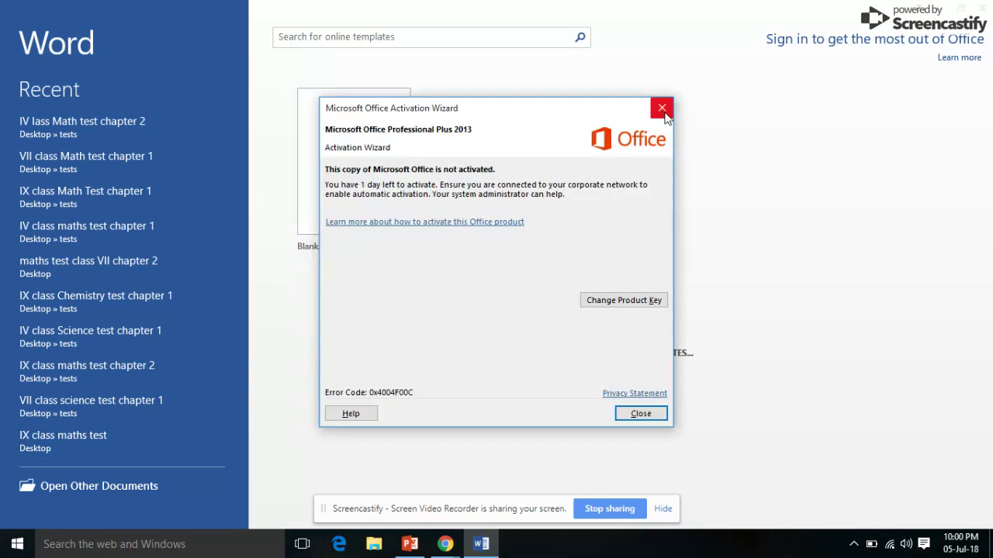
Dismiss the Office Activation Wizard and minimize Word back to the slides
click(661, 109)
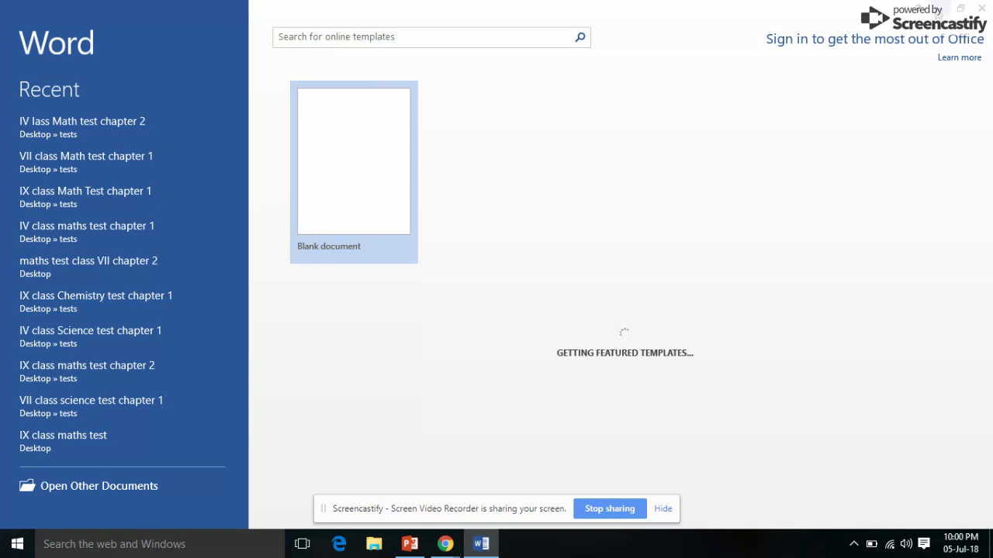
click(938, 10)
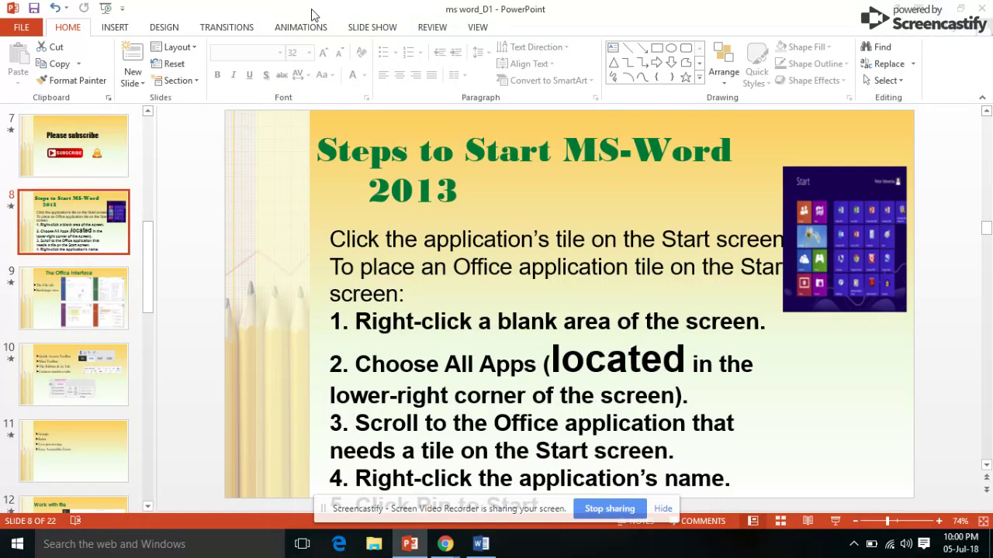
Step through slide 9, The Office Interface, and slide 10, checking Word's window in between
key(Down)
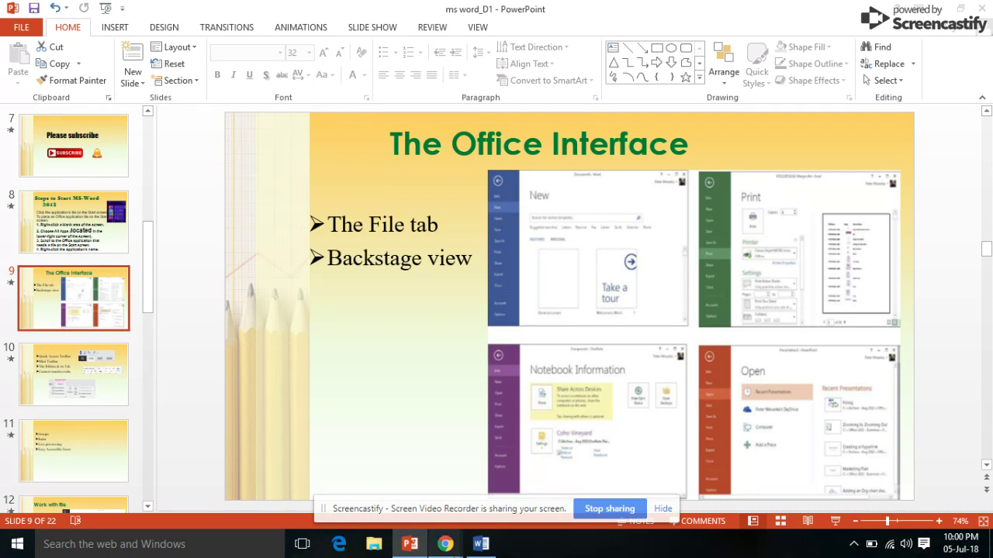
click(476, 548)
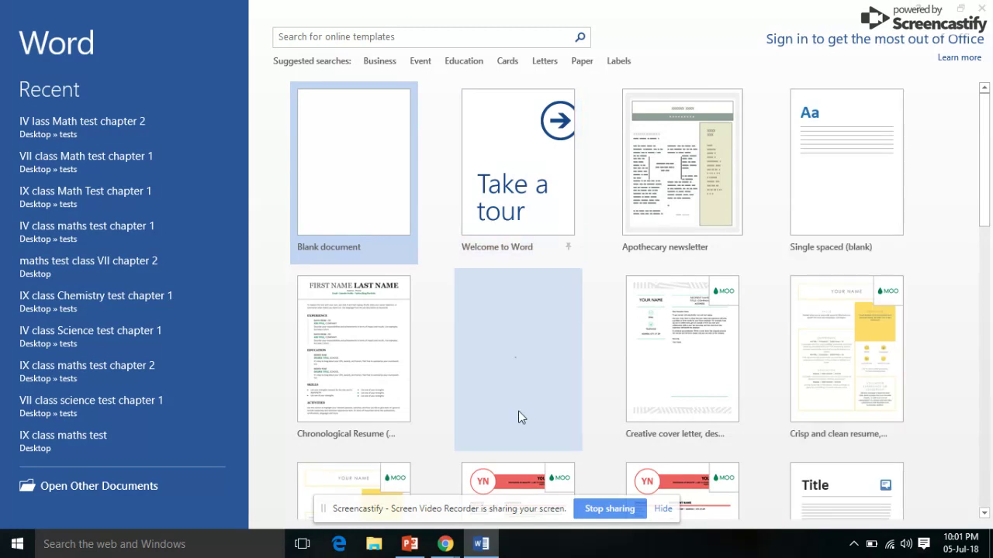
key(alt+Tab)
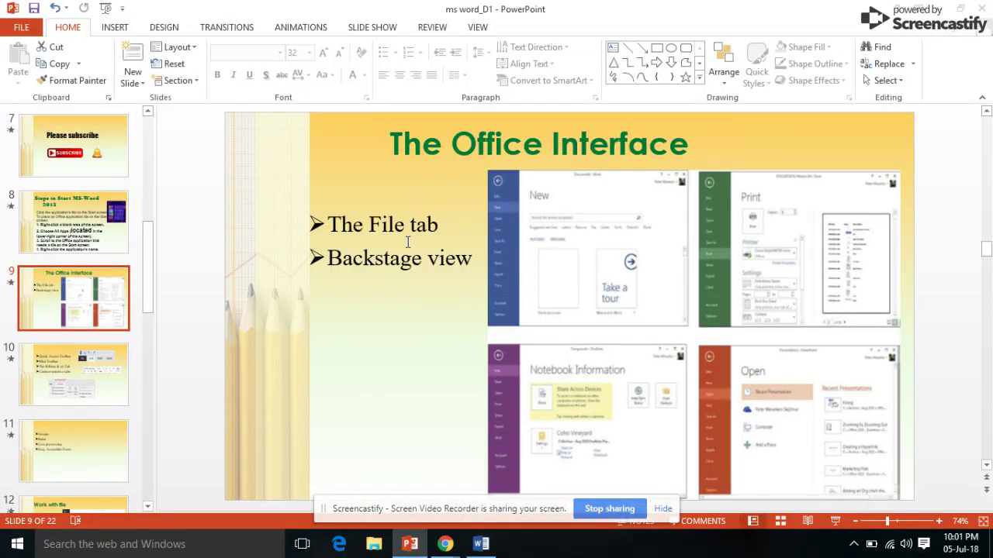
scroll(407, 243, down, 1)
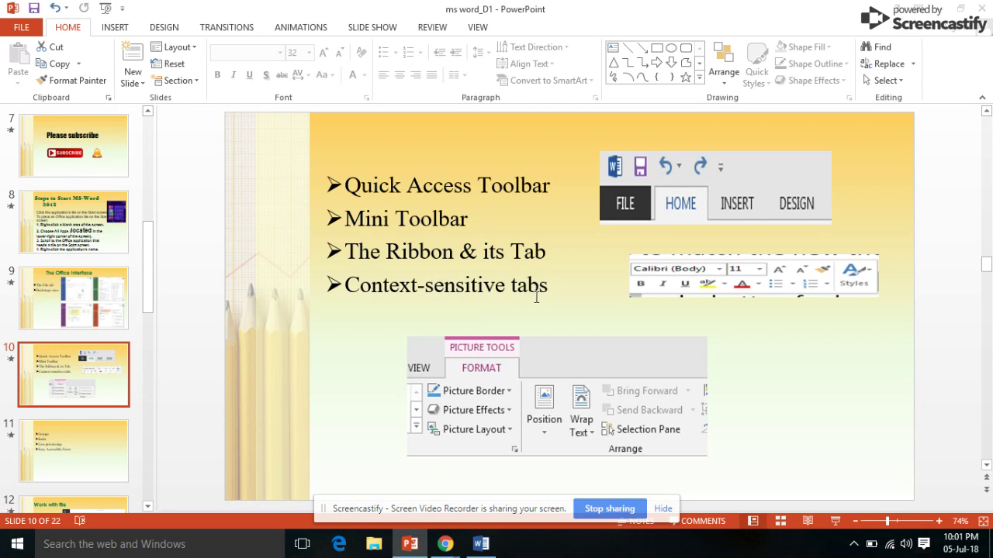
click(478, 546)
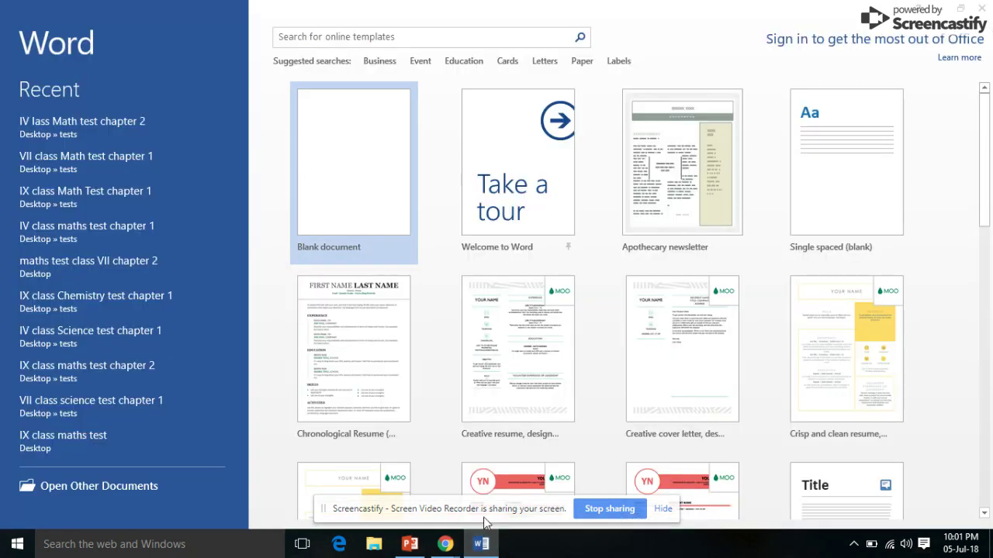
Create a blank Word document, minimize Word, and advance to slide 11
click(329, 166)
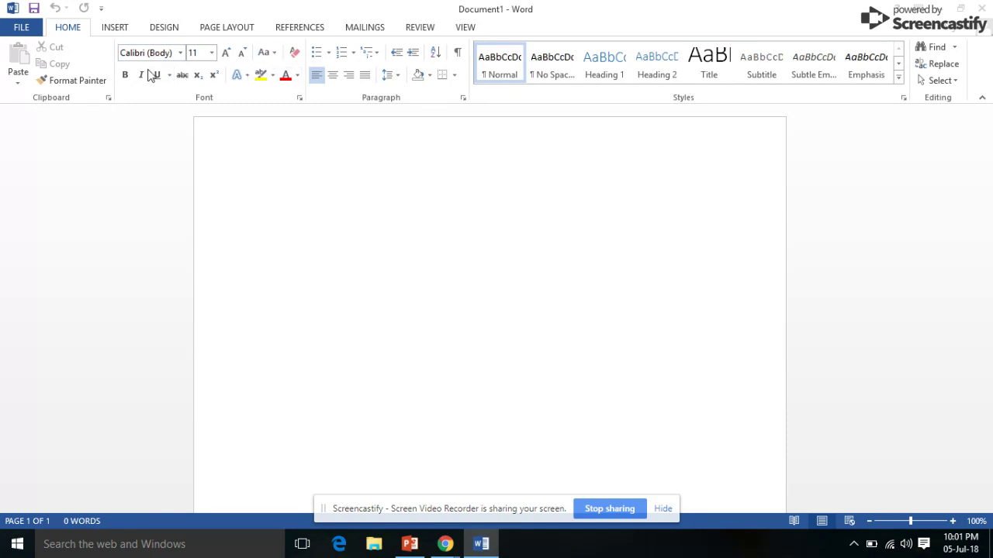
click(482, 550)
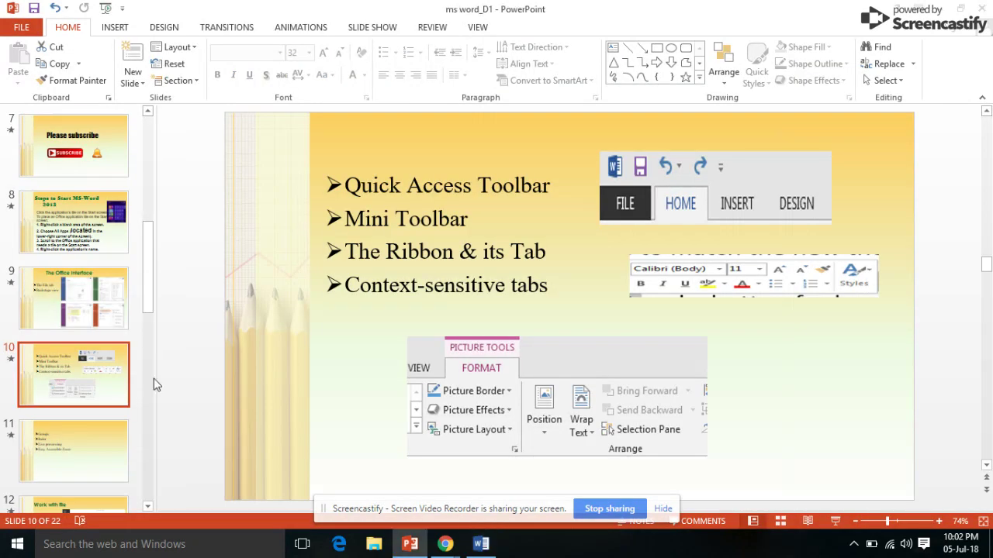
key(Down)
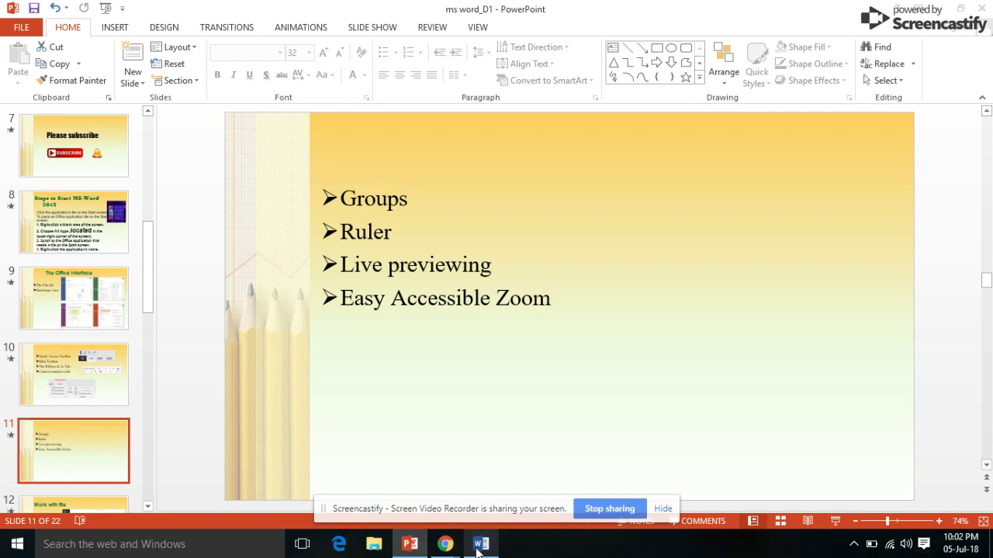
Scroll to slide 12, 'Work with file', and bring the blank Word document forward
mouse_move(474, 550)
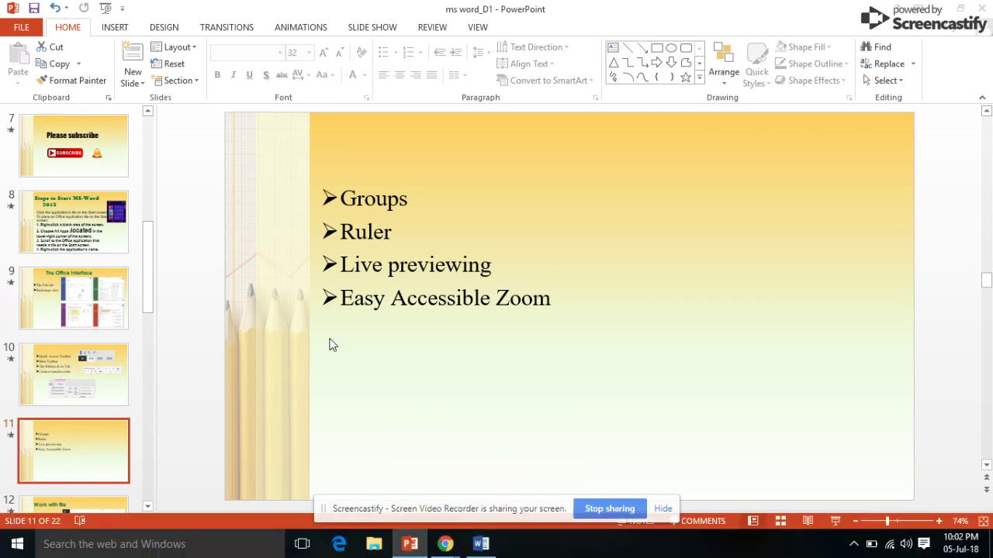
scroll(329, 345, down, 1)
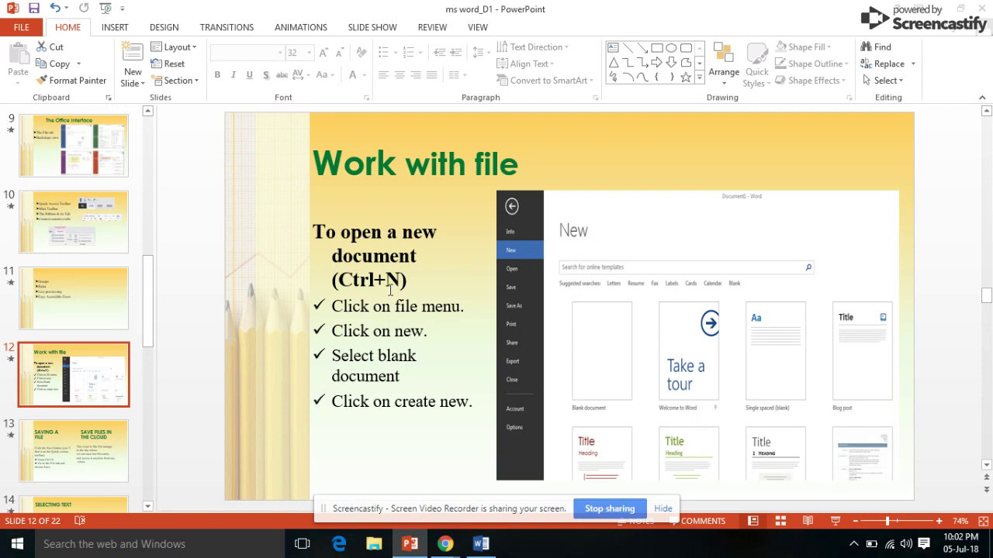
click(488, 547)
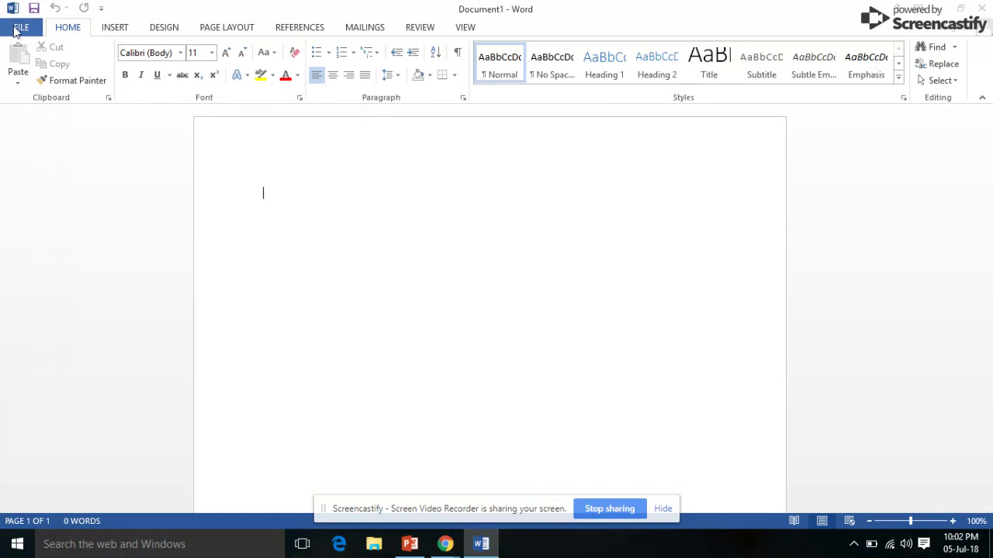
click(15, 30)
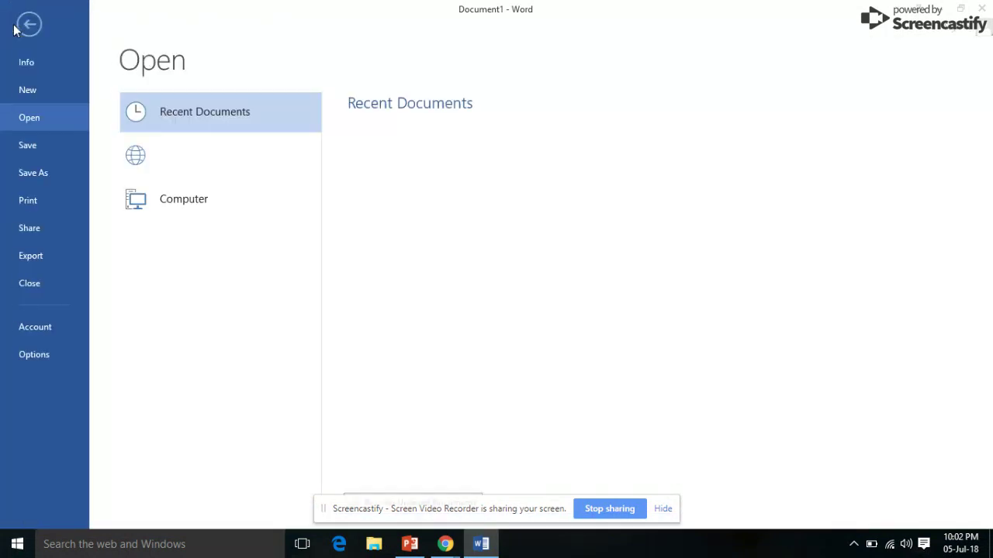
click(33, 88)
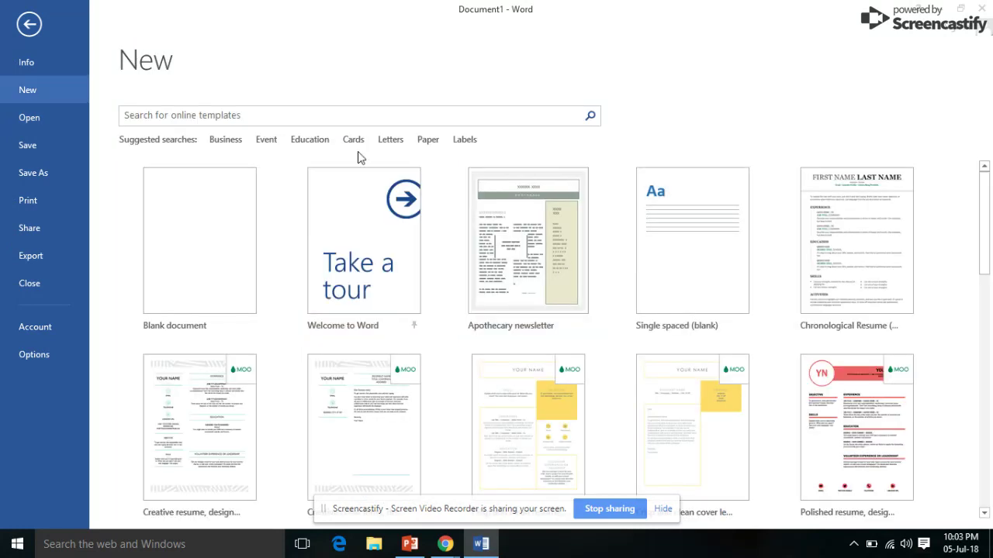
click(30, 27)
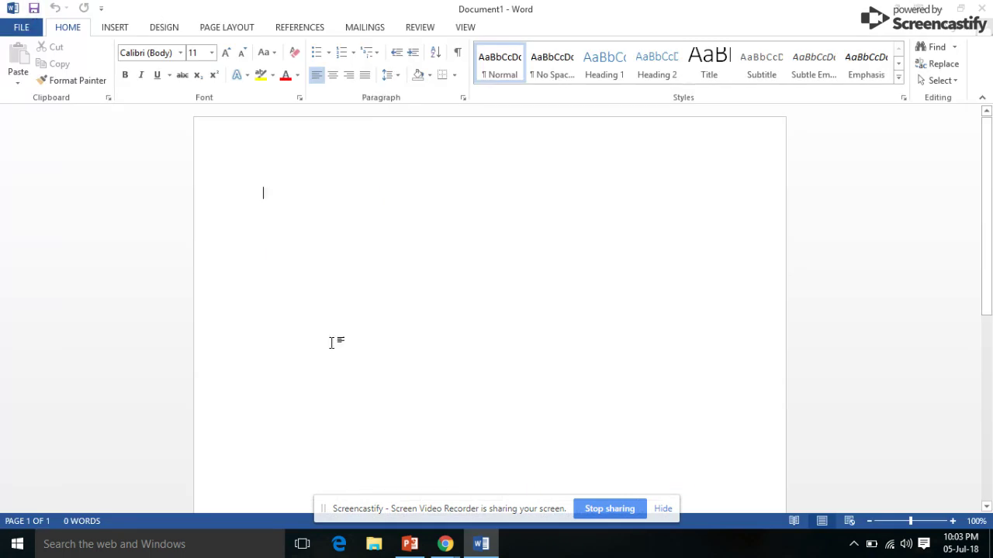
click(482, 543)
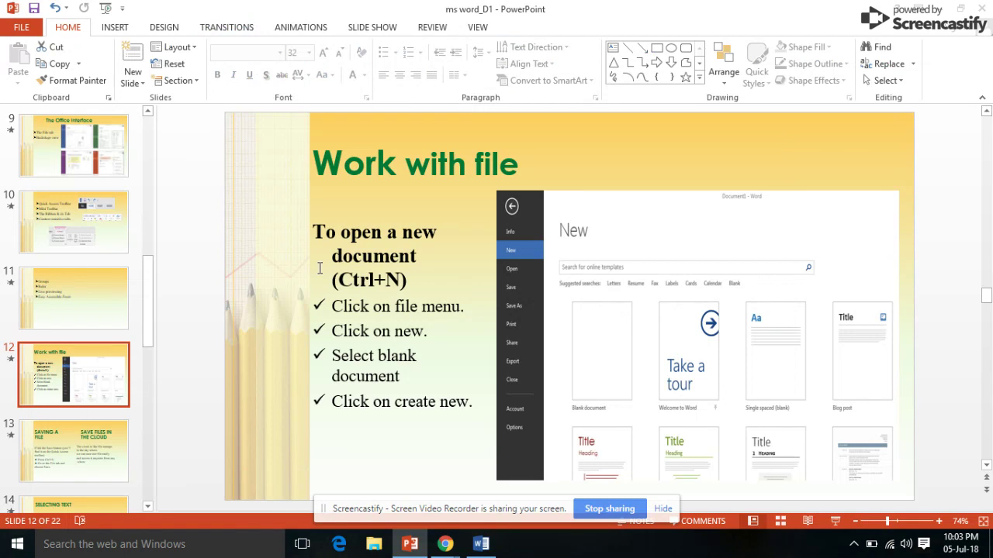
Scroll forward to slide 13 on saving files and saving to the cloud
scroll(319, 269, down, 1)
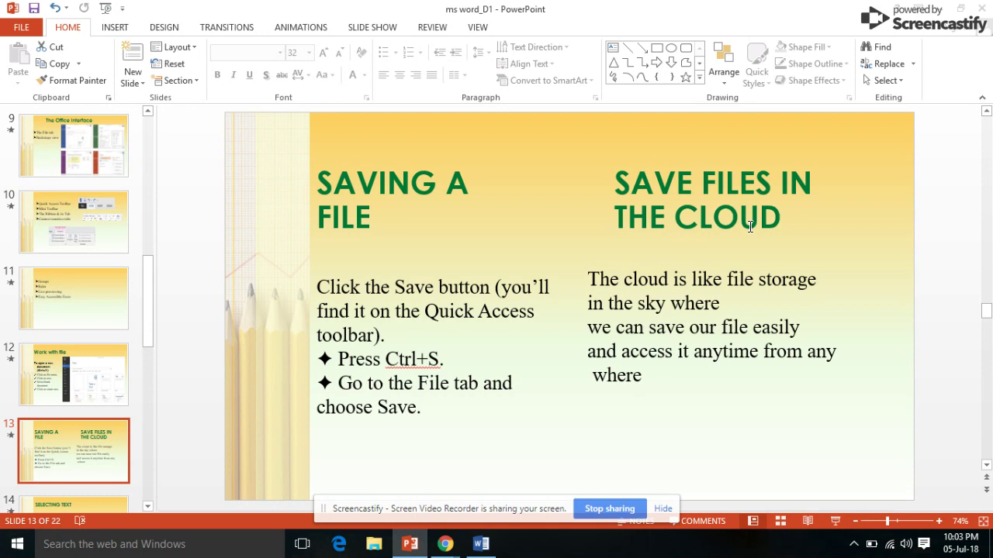
Move to slide 14, 'Selecting Text', and place the cursor before the word 'Drag'
scroll(750, 227, down, 2)
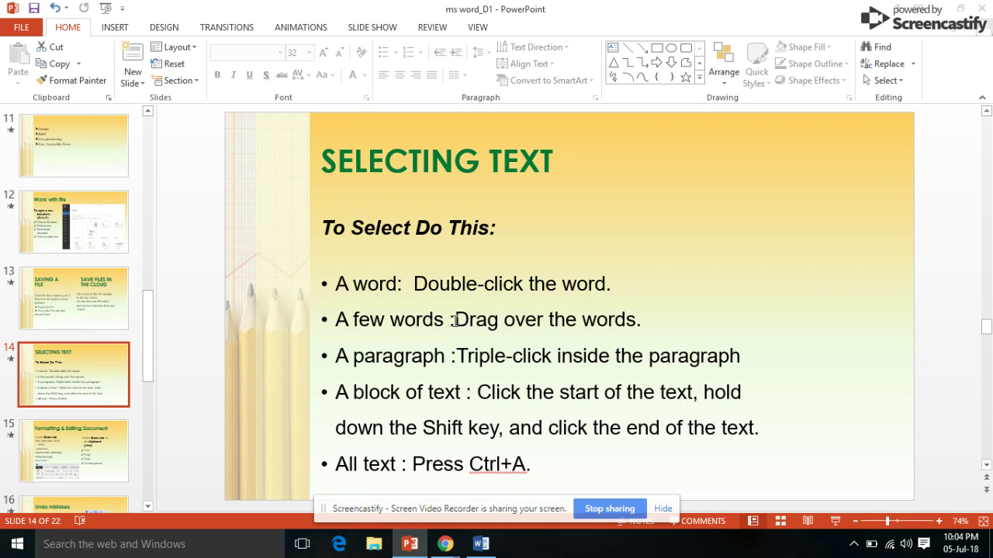
click(452, 320)
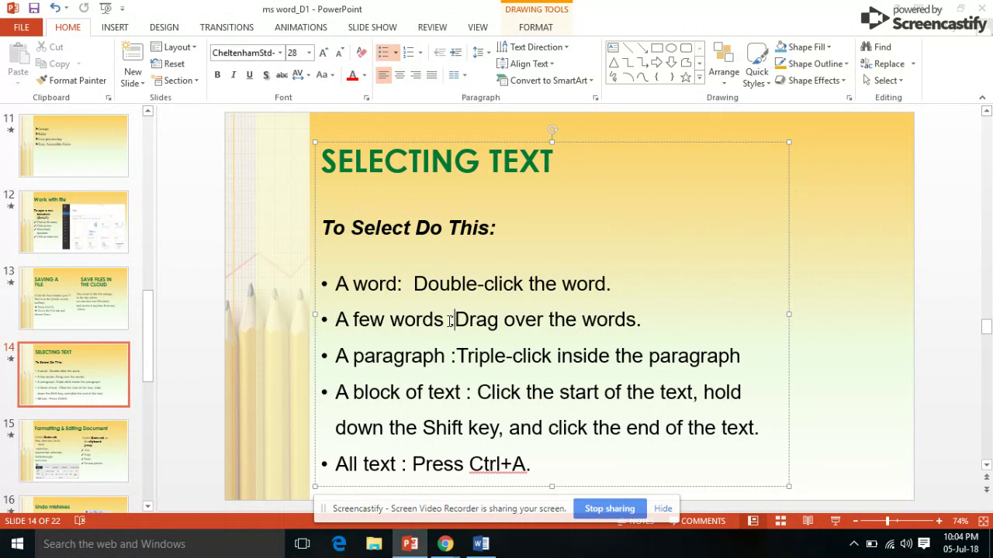
Demonstrate Shift+Right word selection on slide 14, then go to slide 15 and switch to Word
key(shift+Right)
key(shift+Right)
key(shift+Right)
key(shift+Right)
key(shift+Right)
key(shift+Right)
key(shift+Right)
key(shift+Right)
key(shift+Right)
key(shift+Right)
key(shift+Right)
key(shift+Right)
key(shift+Right)
key(shift+Right)
key(shift+Right)
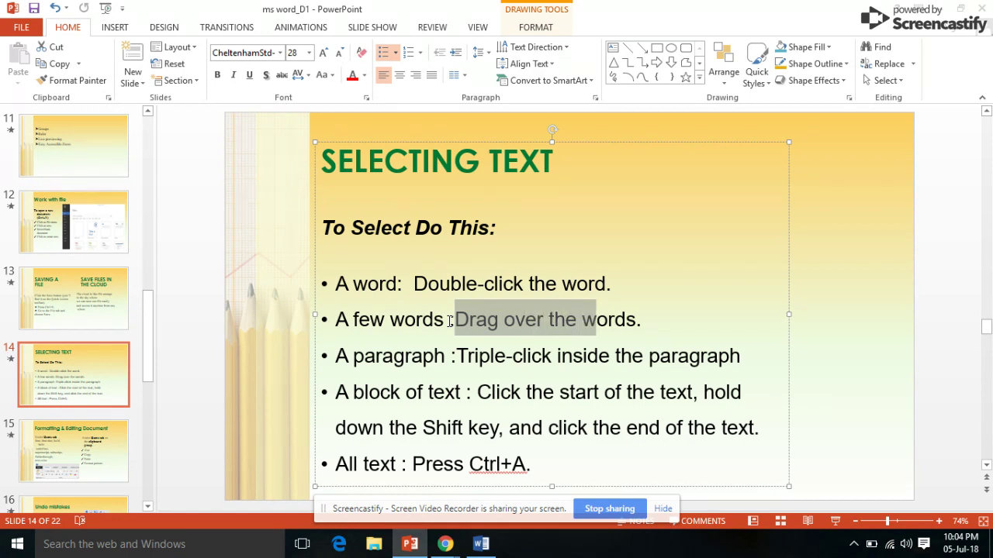
key(shift+Right)
key(shift+Right)
key(shift+Right)
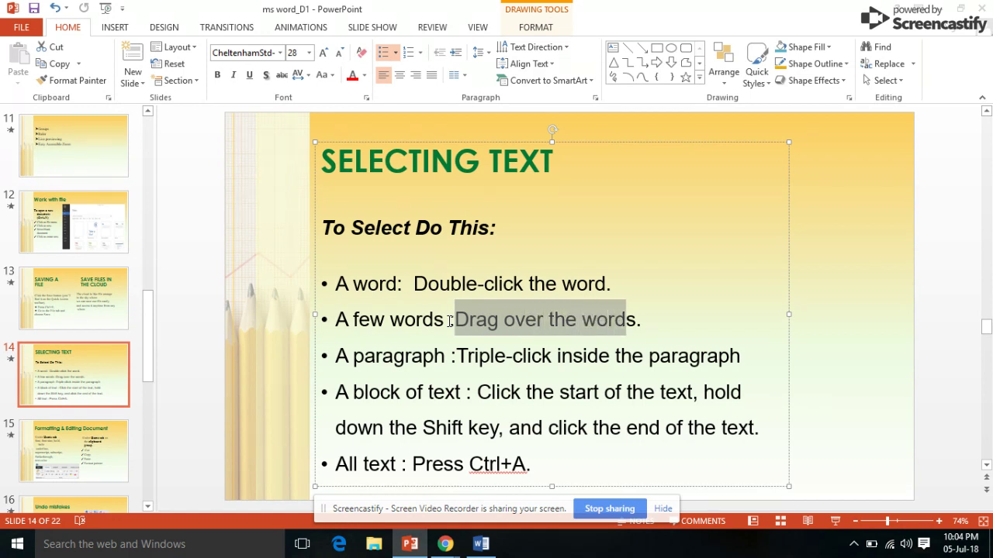
click(694, 305)
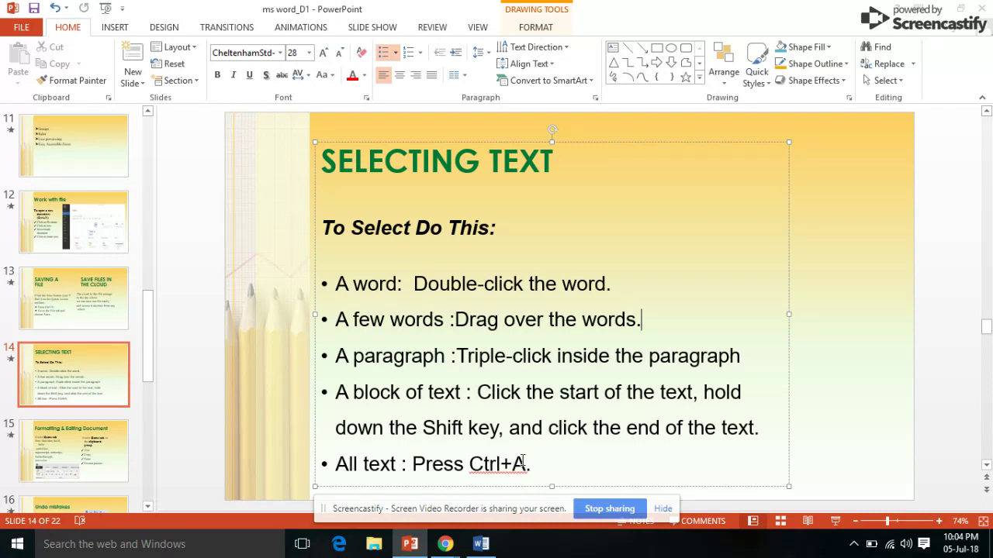
mouse_move(442, 553)
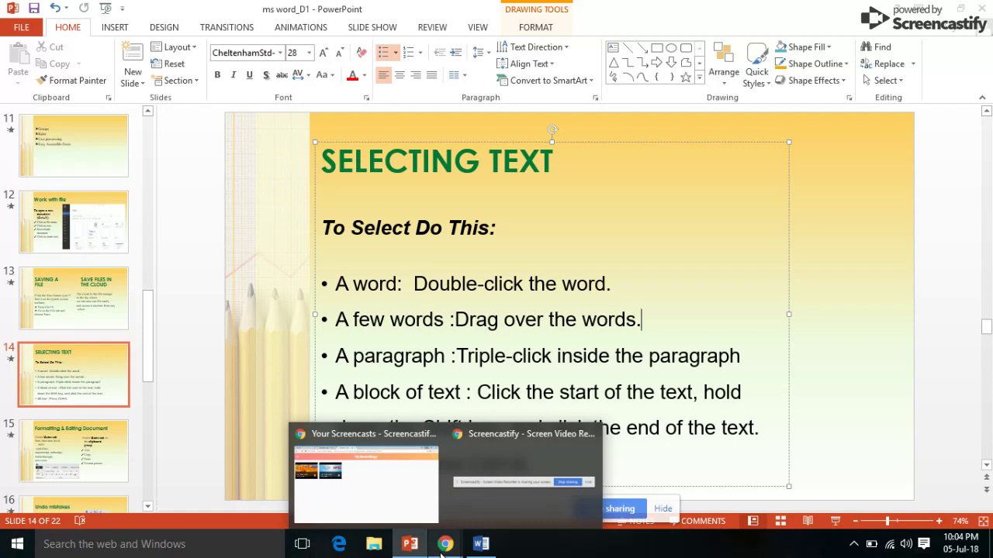
key(Down)
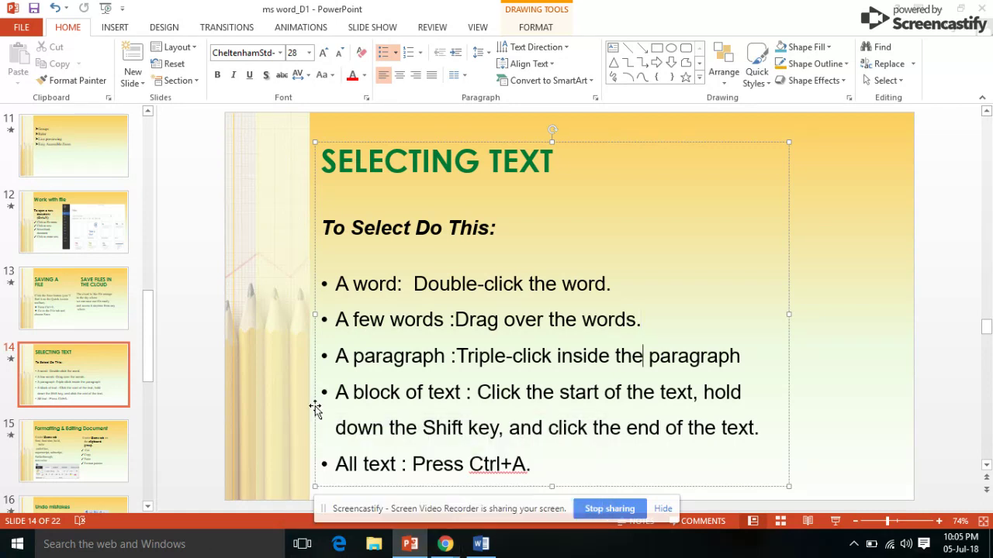
key(Down)
click(48, 444)
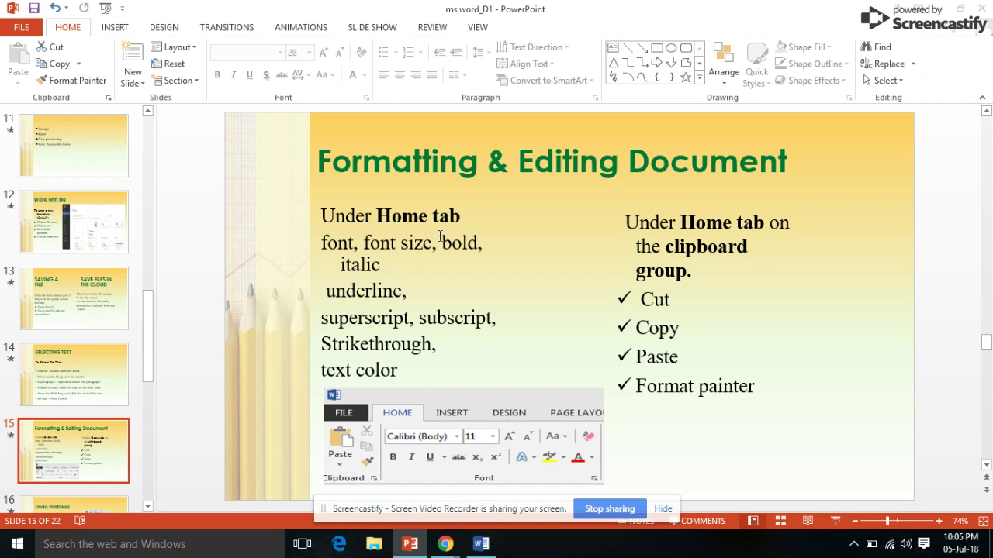
click(481, 543)
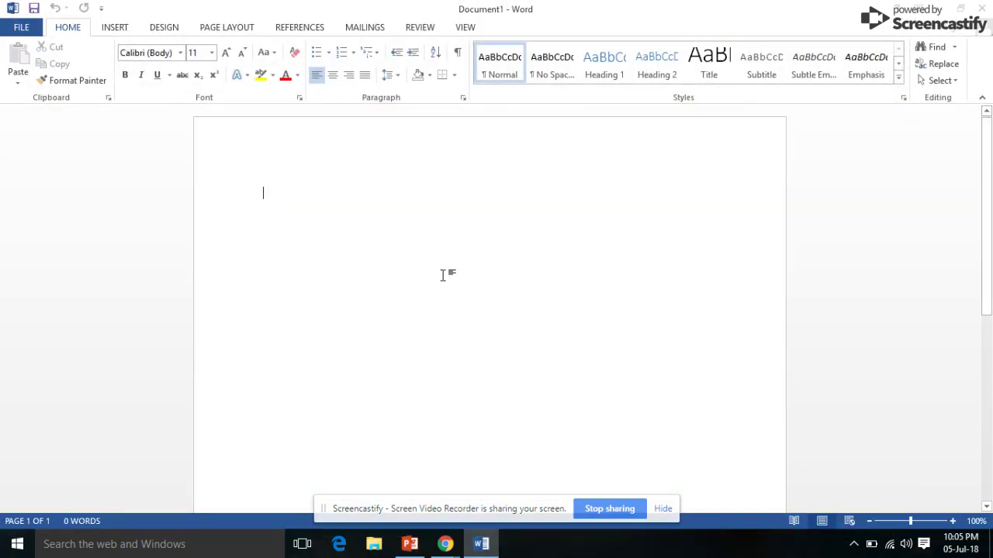
Type x2 in Word with the 2 as superscript, then return to the slides at slide 16
text(x2)
drag(270, 193, 276, 197)
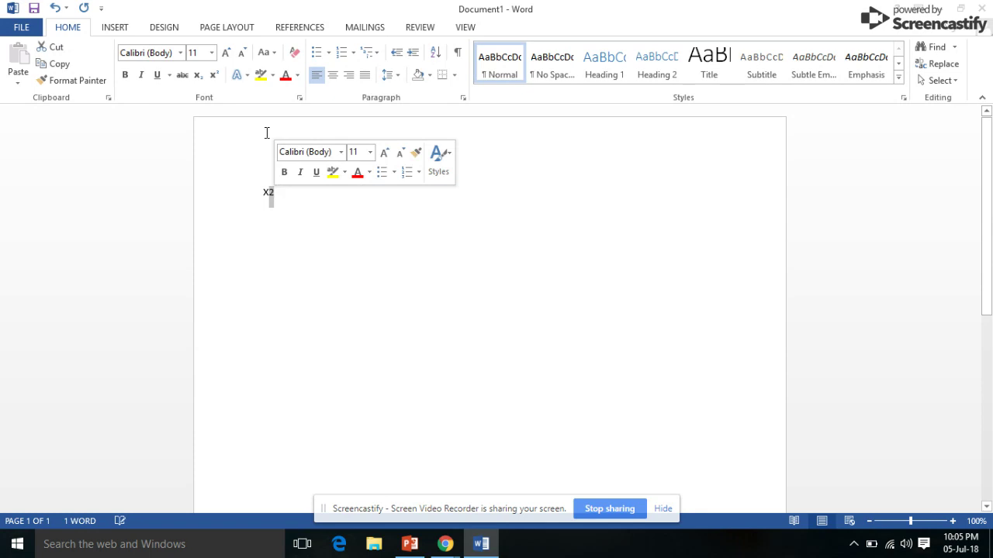
click(216, 79)
click(283, 203)
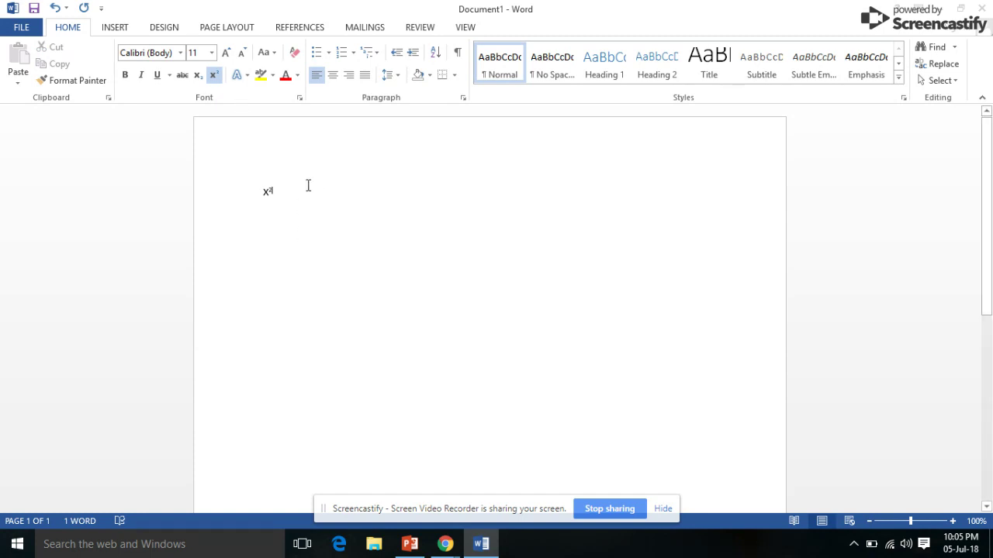
click(491, 549)
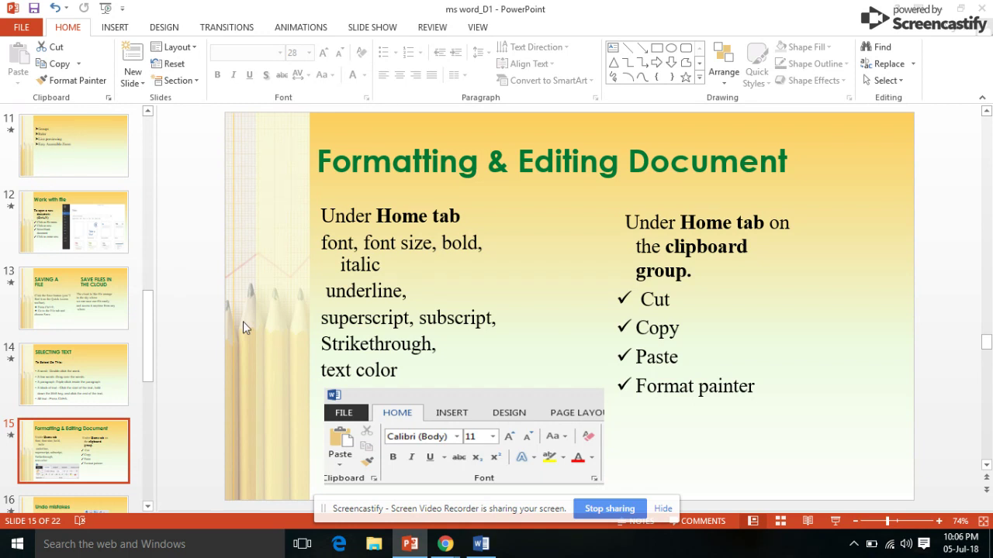
scroll(243, 321, down, 1)
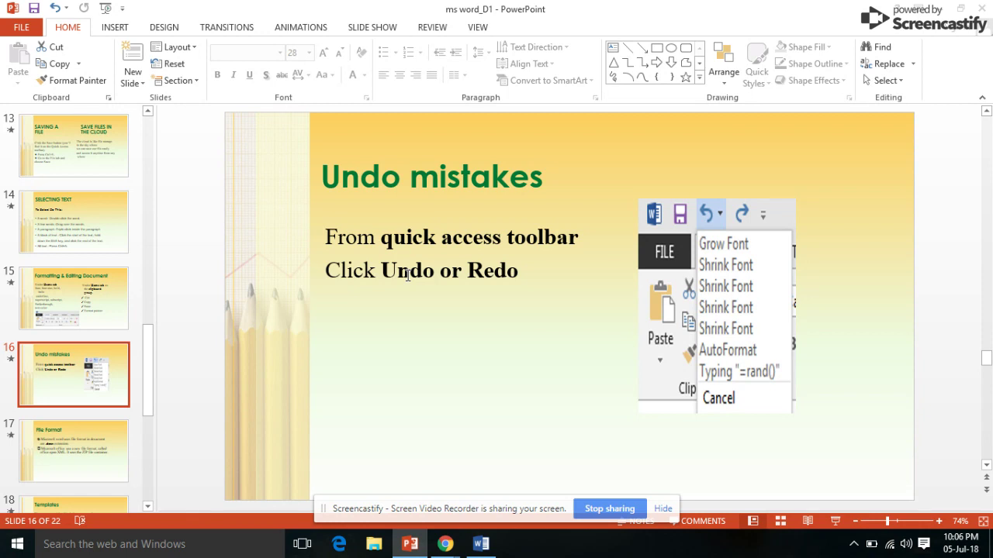
Scroll past slide 16, Undo mistakes, to slide 17 'File Format' and on to 'Templates'
scroll(407, 275, down, 1)
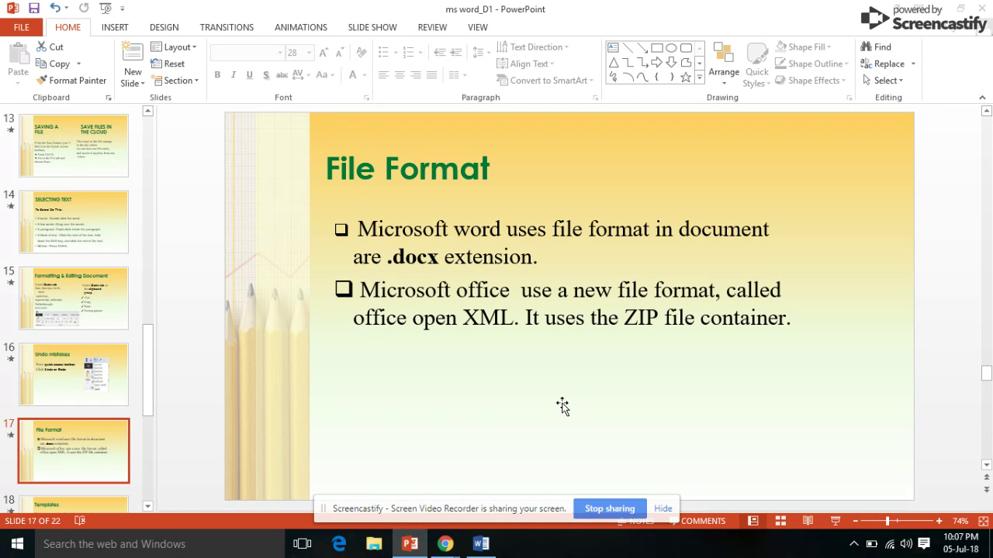
scroll(563, 406, down, 1)
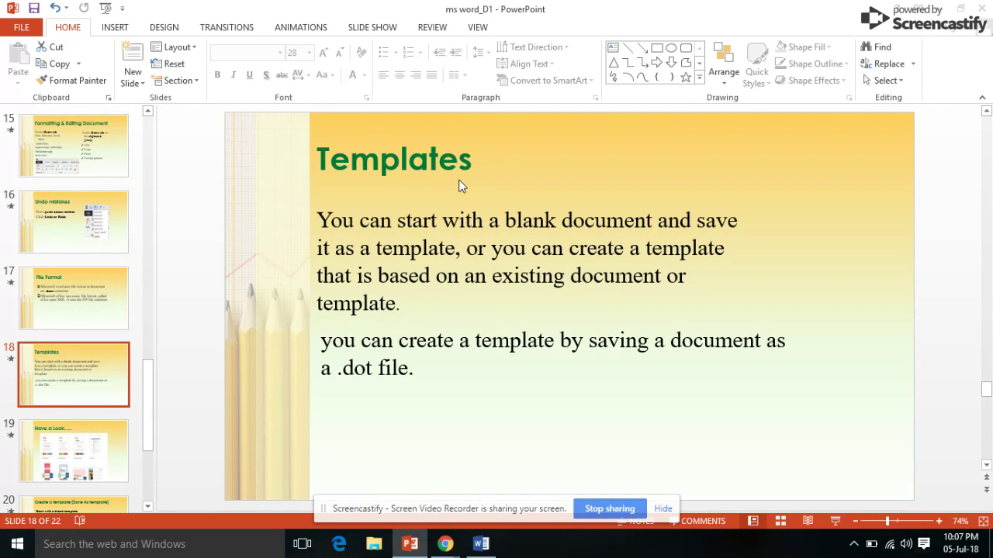
Show slide 19 'Have a Look' with sample templates, then move on toward slide 20
click(88, 436)
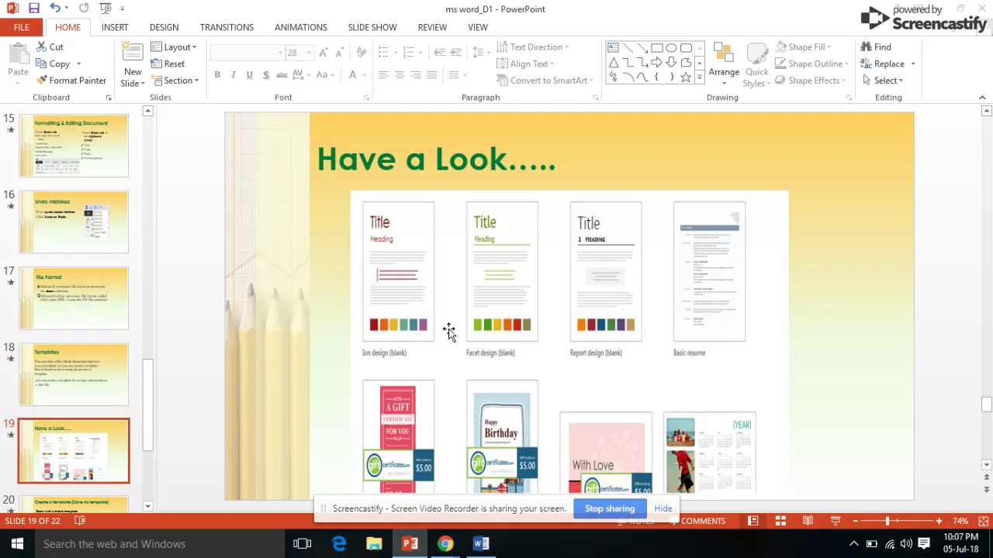
scroll(295, 381, down, 1)
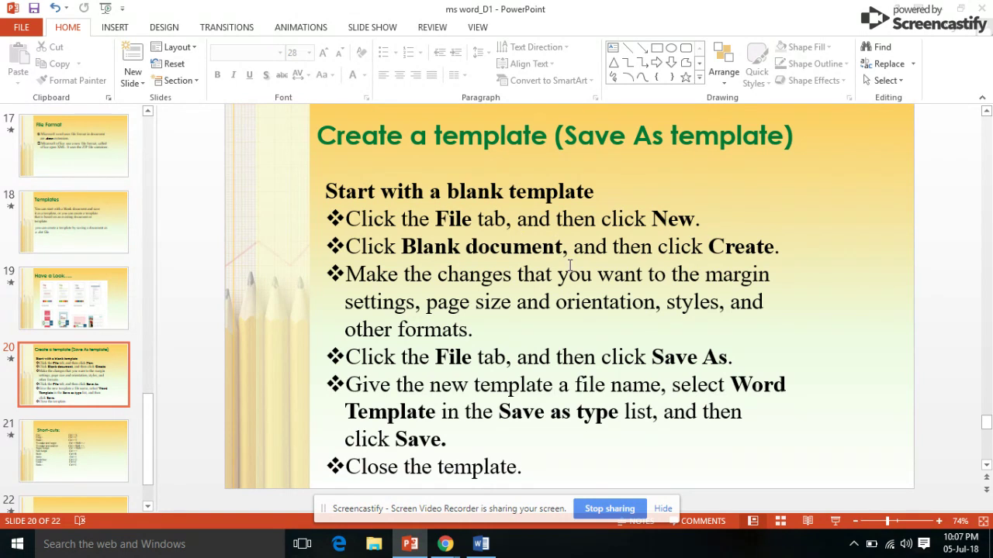
Show slide 21's keyboard short-cuts, then the final slide 22, 'Thank You'
click(82, 456)
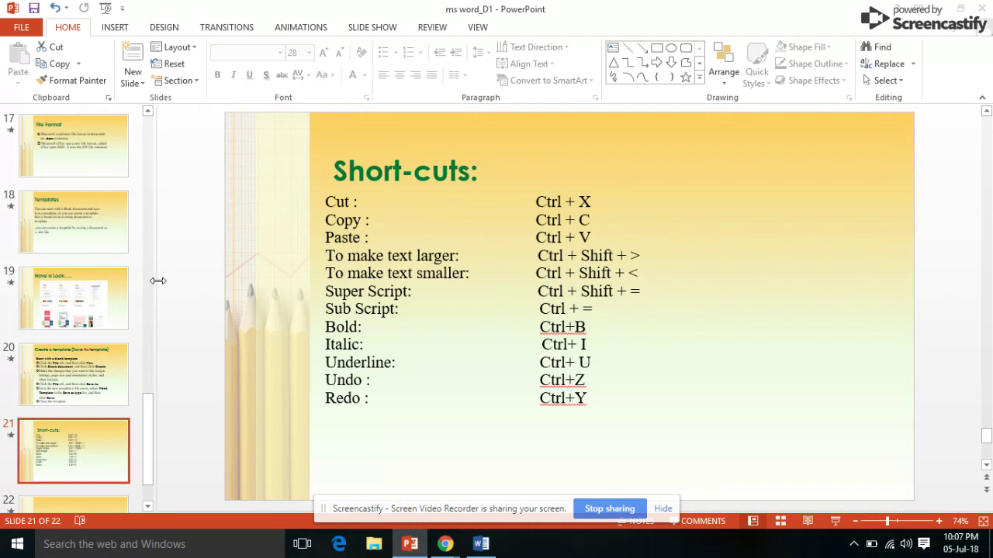
scroll(105, 315, down, 1)
scroll(105, 318, down, 1)
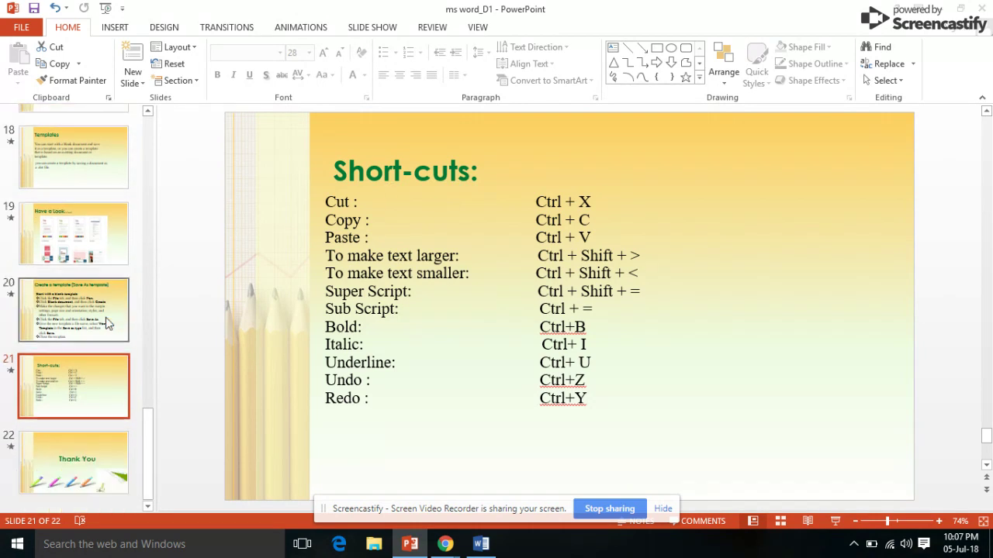
click(71, 456)
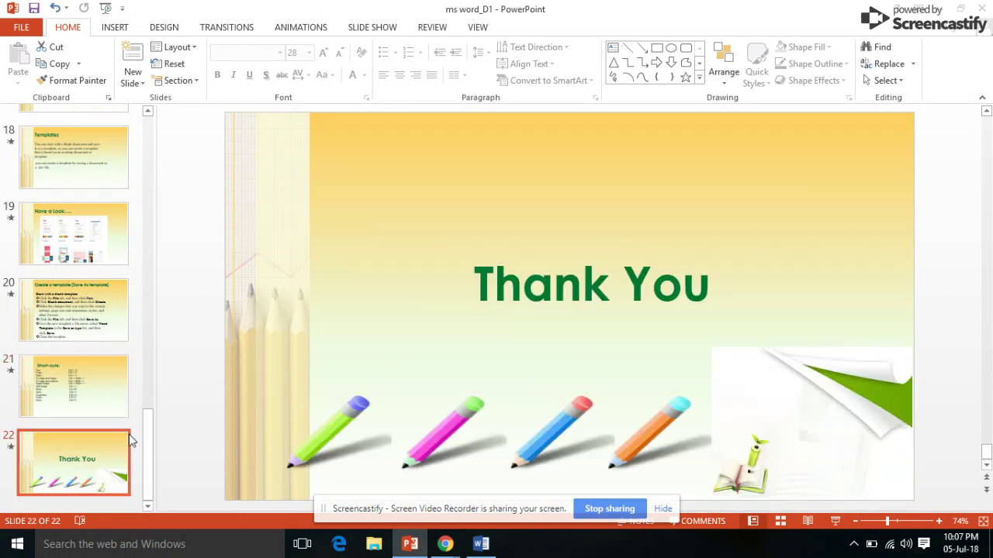